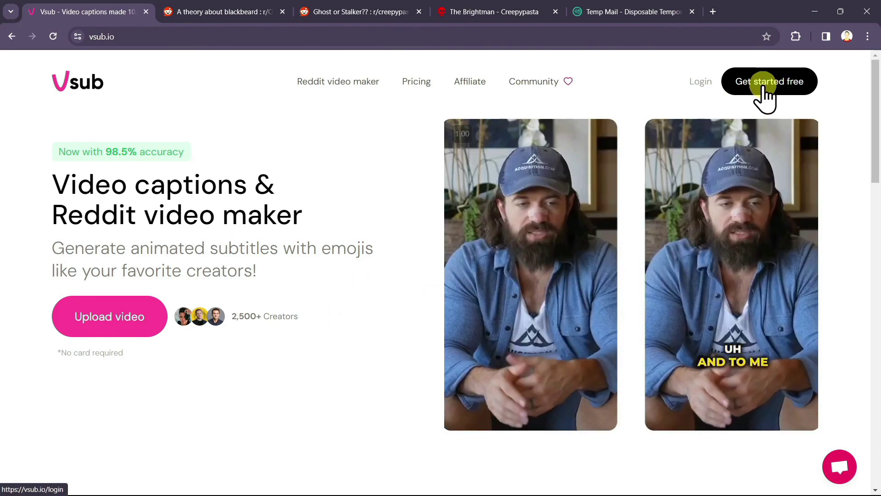
# Step: Sign in to Vsub with the account e-mail and an e-mailed one-time login code
pyautogui.click(758, 88)
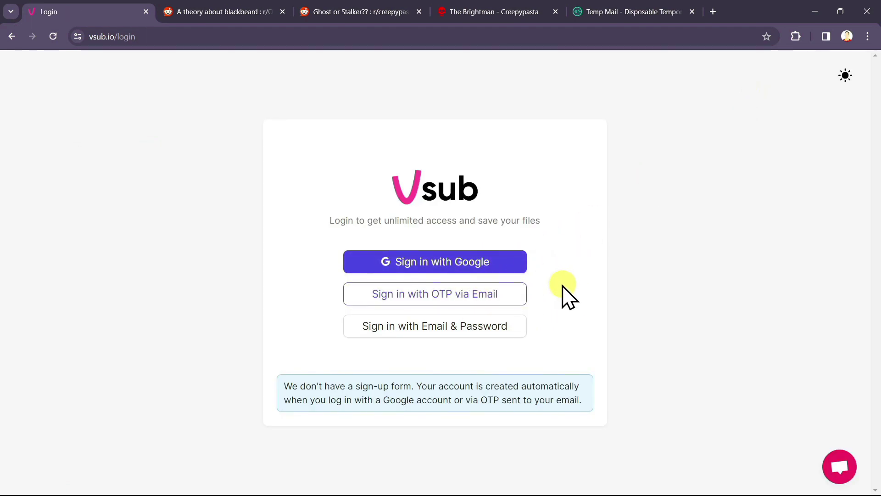
pyautogui.click(455, 294)
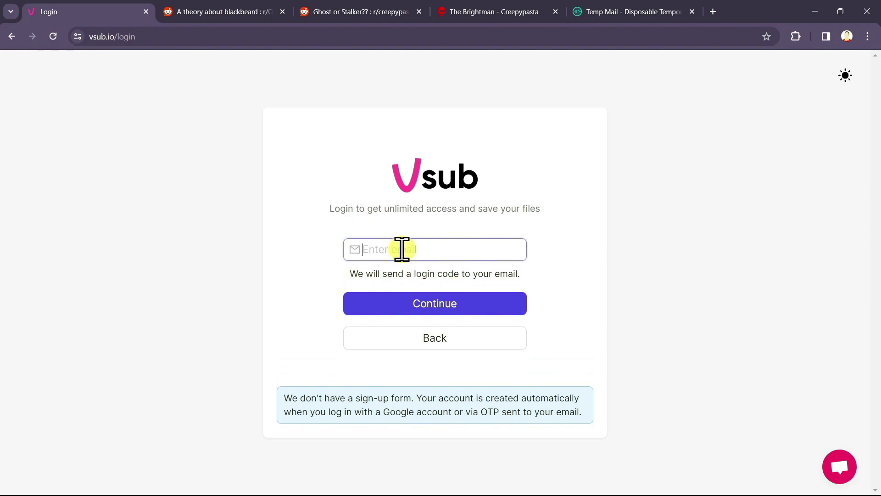
pyautogui.hotkey('ctrl', 'v')
pyautogui.click(397, 302)
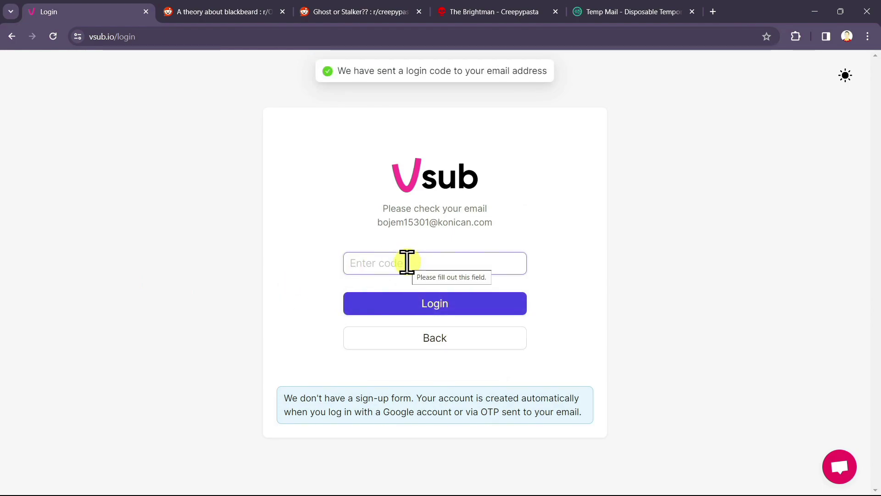
pyautogui.hotkey('ctrl', 'v')
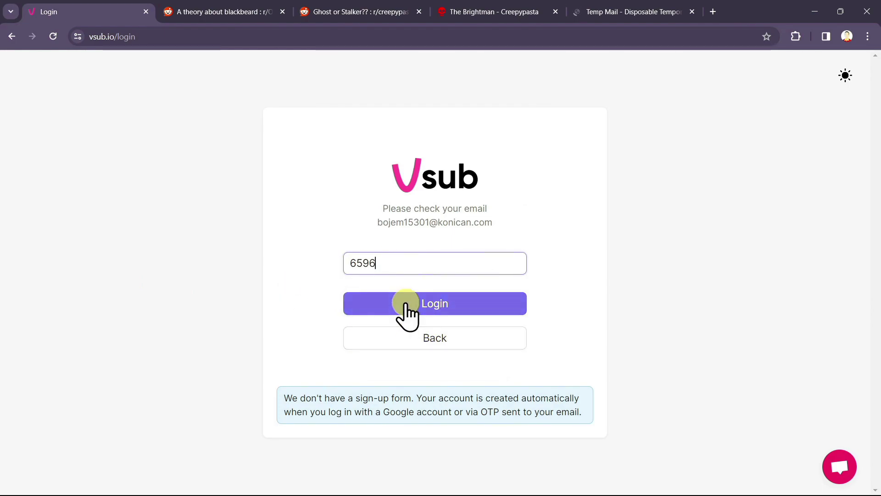
pyautogui.click(403, 304)
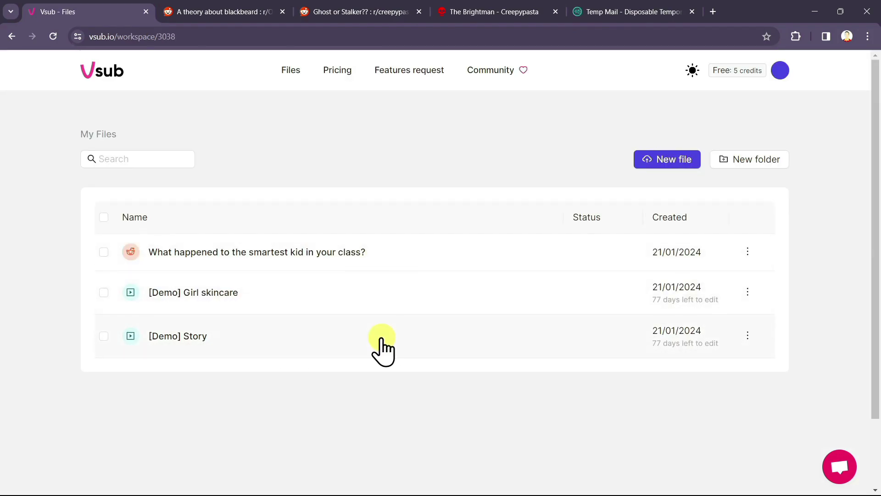
# Step: Start a new file from the My Files workspace
pyautogui.click(659, 170)
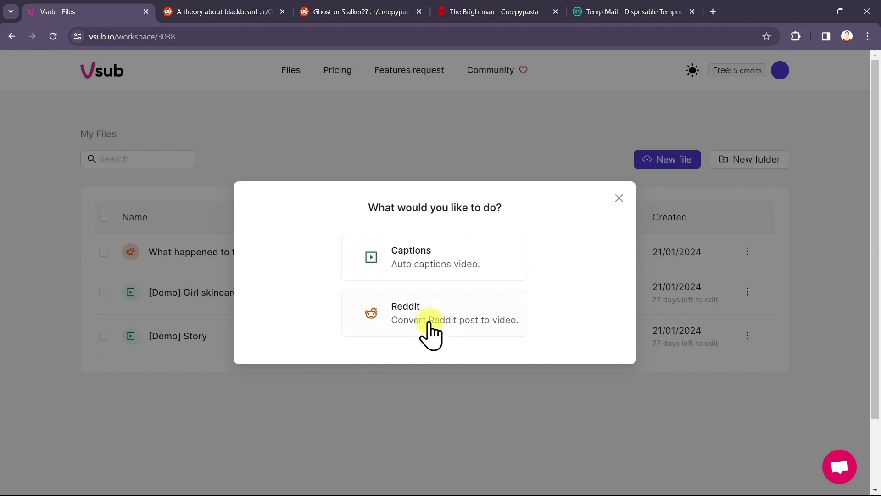
# Step: Choose the Reddit post-to-video option, keeping English as the language
pyautogui.click(397, 316)
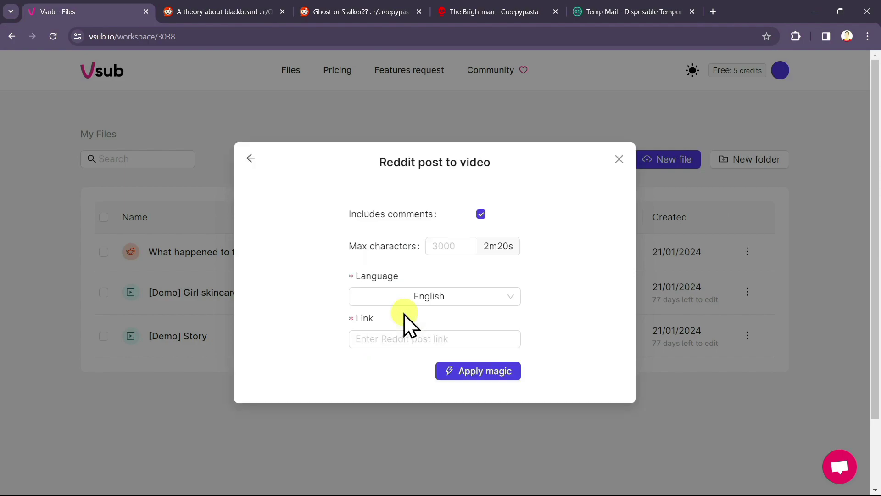
pyautogui.click(515, 289)
pyautogui.click(516, 289)
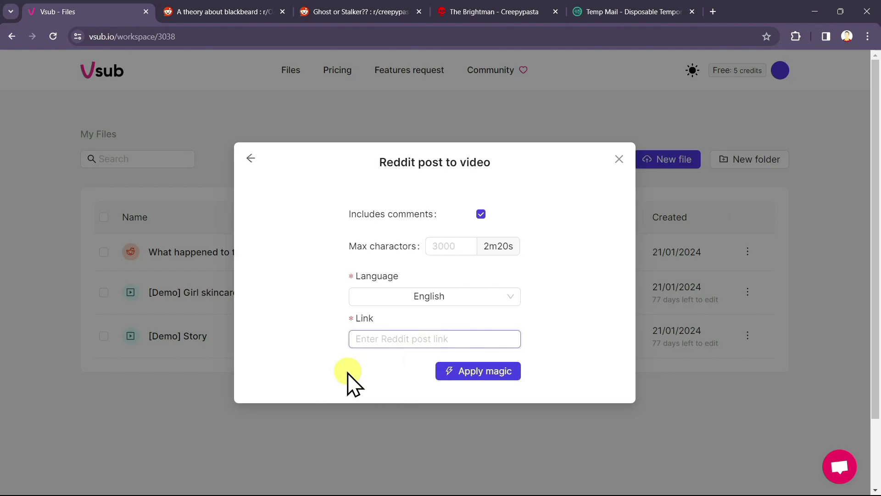
# Step: Paste the blackbeard Reddit post's URL into Link and generate the video
pyautogui.click(233, 3)
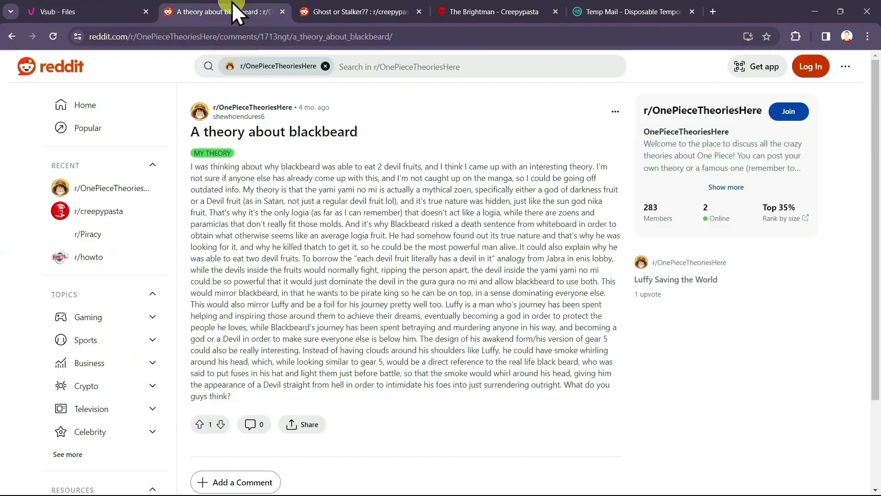
pyautogui.click(274, 36)
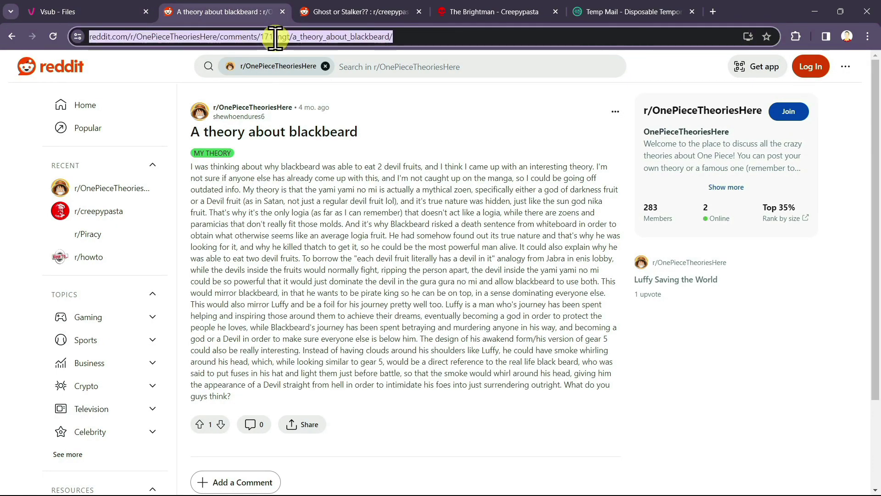
pyautogui.hotkey('ctrl', 'c')
pyautogui.click(91, 11)
pyautogui.hotkey('ctrl', 'v')
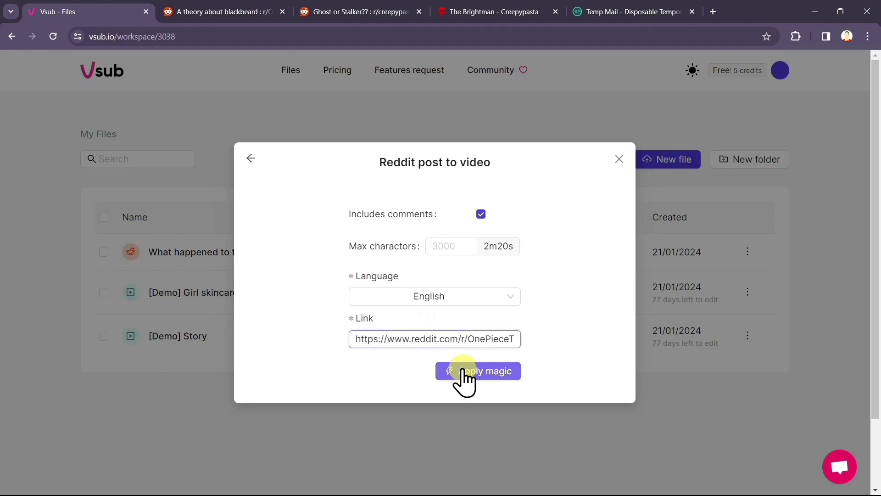
pyautogui.click(463, 377)
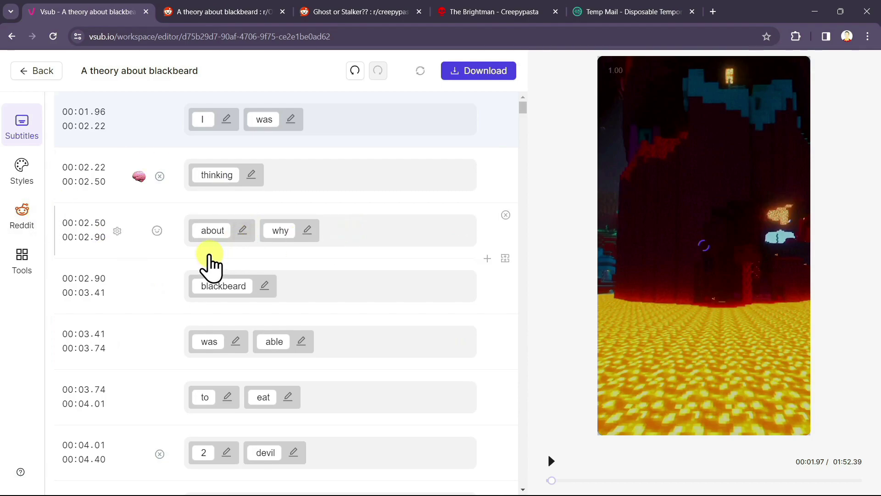
# Step: Scroll through the word-timed subtitles of 'A theory about blackbeard', starting 'I was' at 00:01.96
pyautogui.scroll(-2, 210, 266)
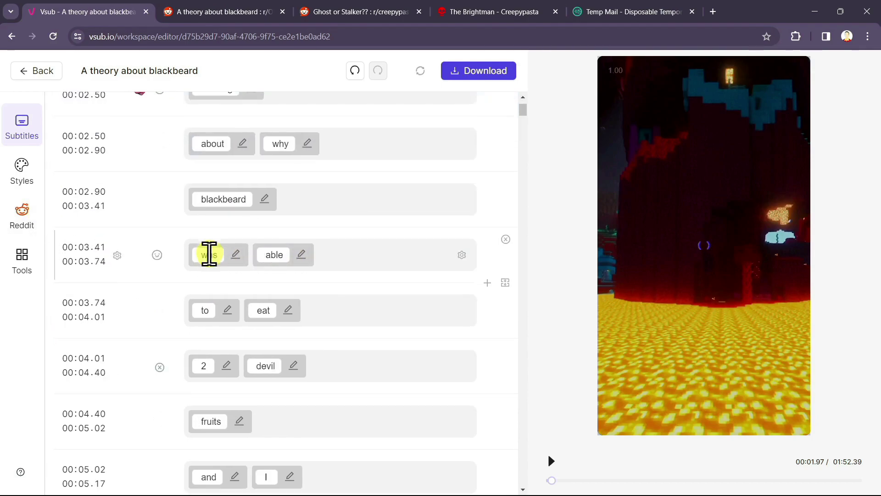
pyautogui.scroll(2, 210, 264)
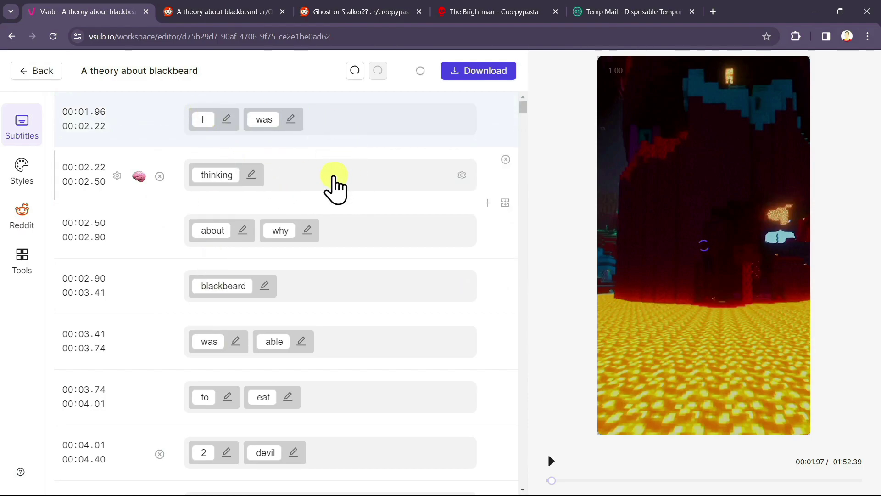
# Step: Open the subtitle style settings, keep Akwe Pro as the font, and browse the options
pyautogui.click(26, 175)
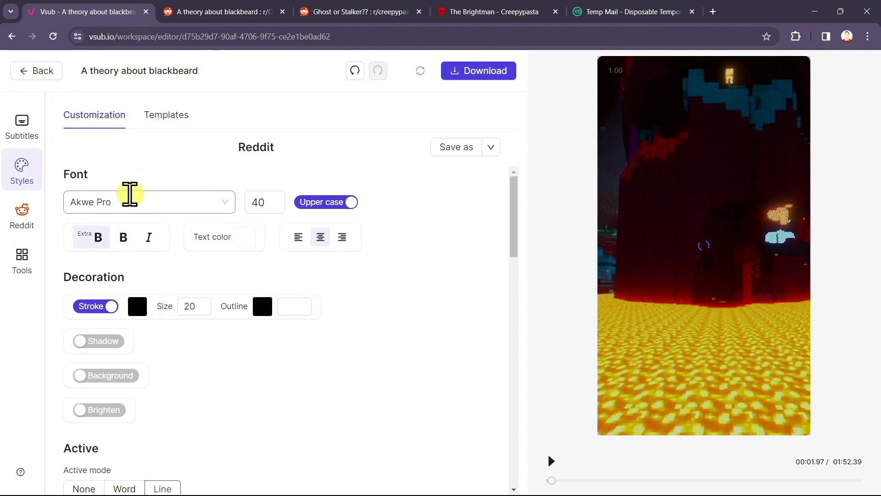
pyautogui.click(130, 194)
pyautogui.click(128, 201)
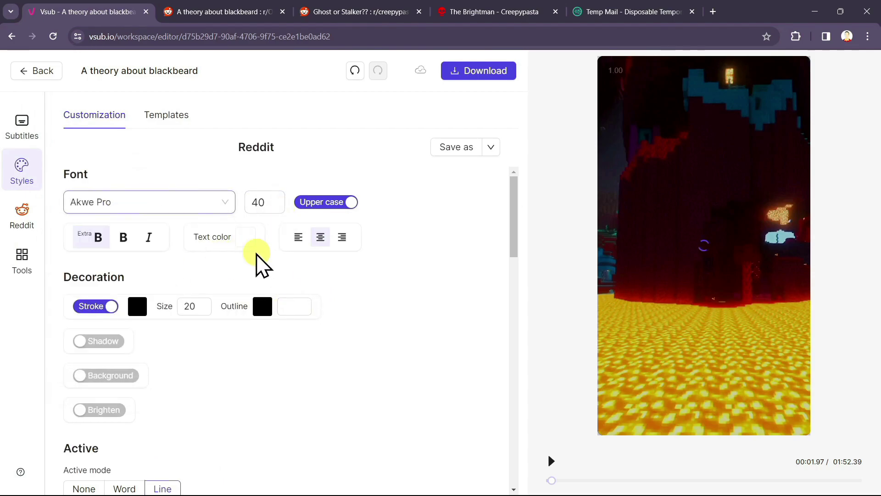
pyautogui.scroll(-3, 370, 285)
pyautogui.scroll(-3, 289, 337)
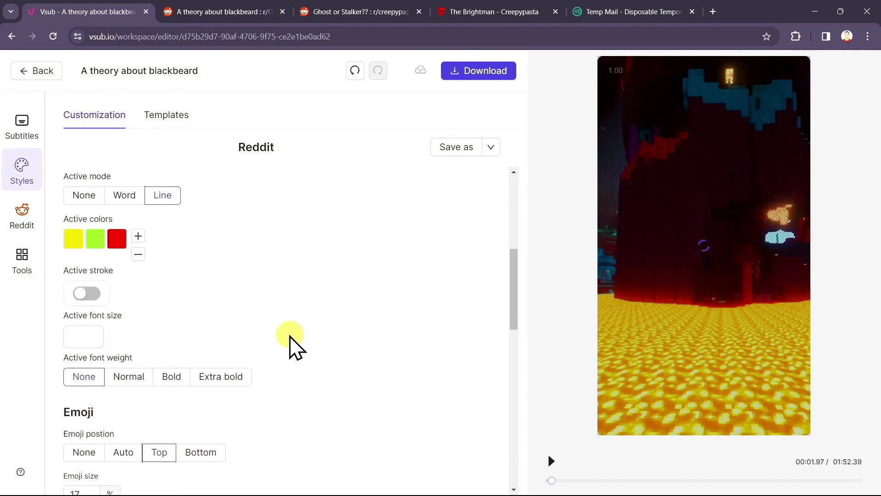
pyautogui.scroll(-2, 291, 344)
pyautogui.scroll(-1, 171, 393)
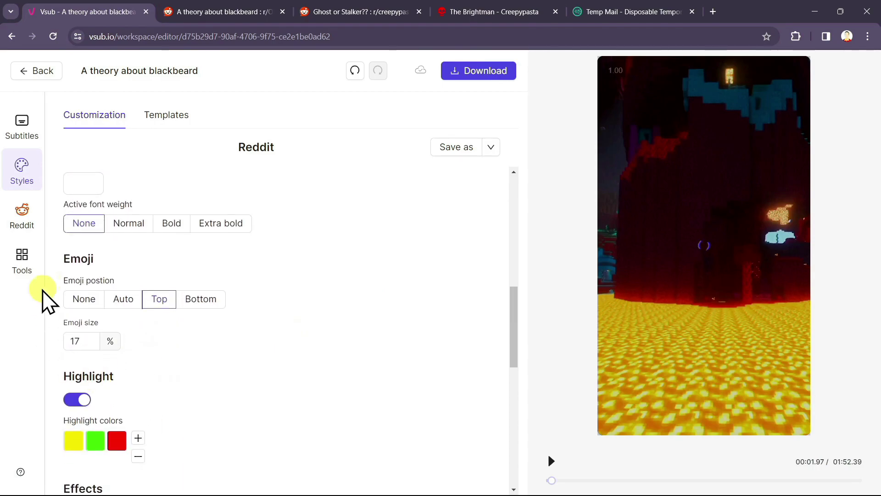
pyautogui.scroll(-1, 196, 353)
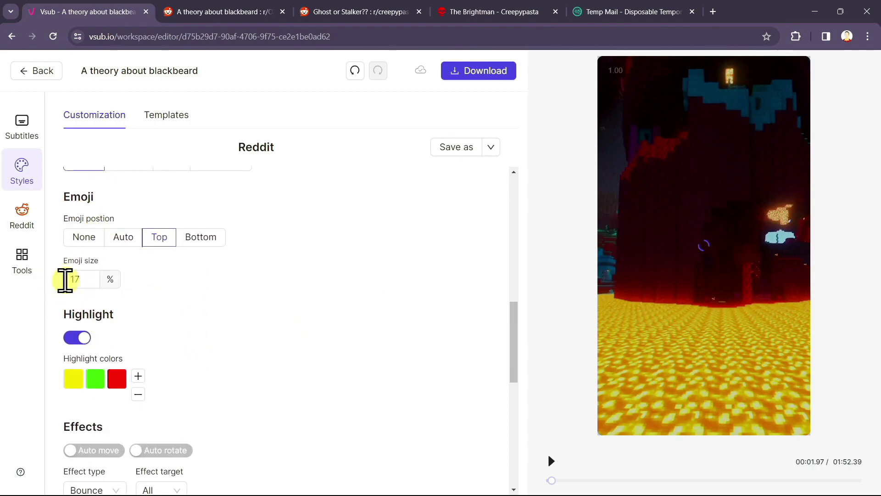
pyautogui.scroll(-2, 93, 287)
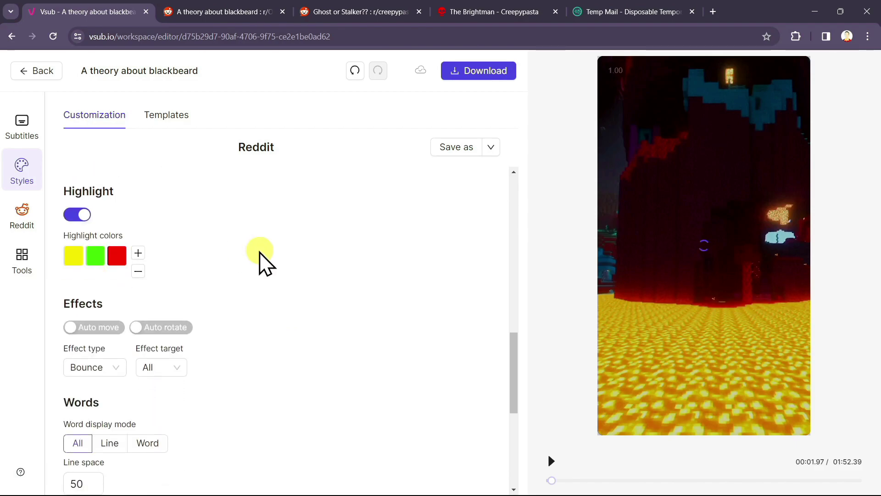
pyautogui.scroll(-2, 260, 254)
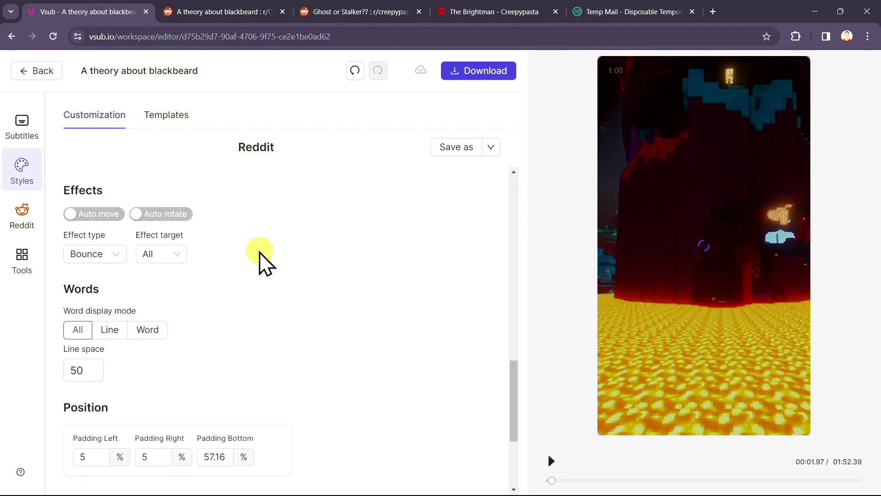
pyautogui.scroll(-3, 260, 253)
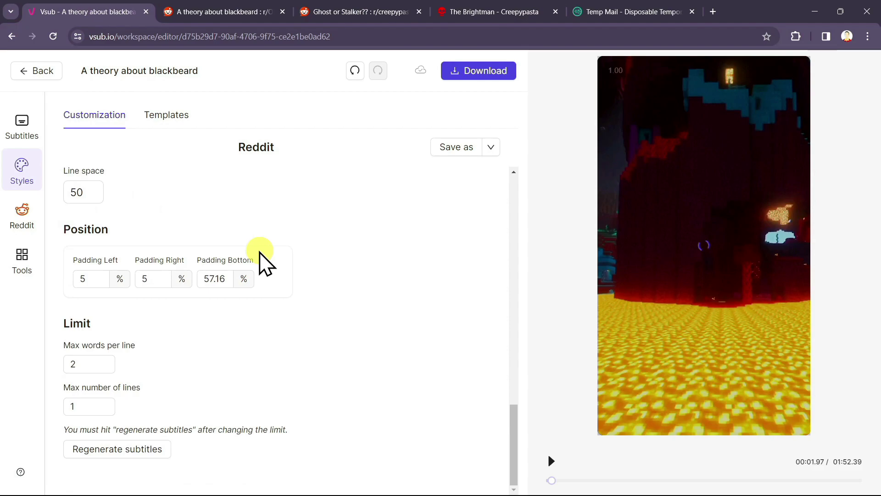
pyautogui.scroll(8, 147, 196)
# Step: Apply the Hormozi 1 subtitle template in place of the Reddit style
pyautogui.click(166, 114)
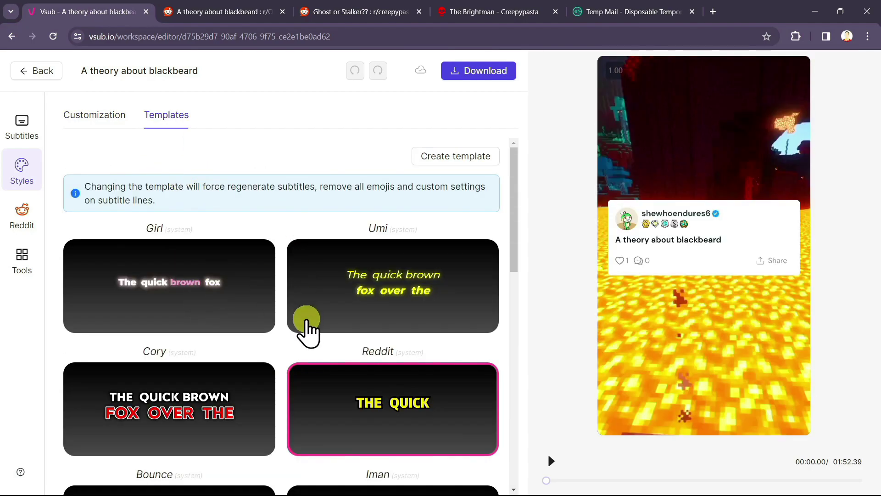
pyautogui.scroll(-9, 271, 354)
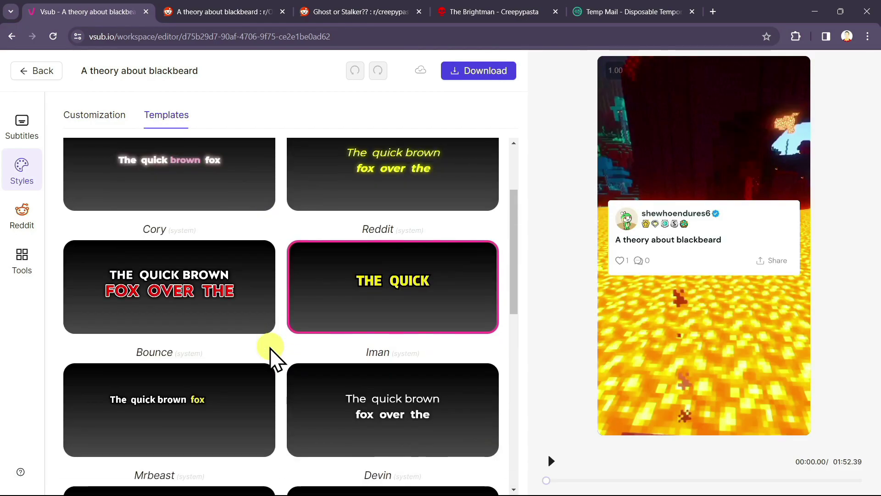
pyautogui.scroll(-4, 271, 353)
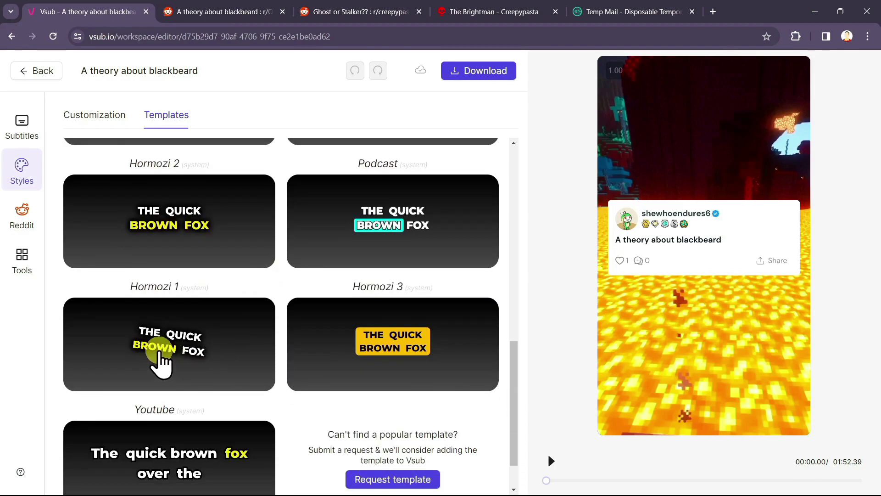
pyautogui.click(162, 362)
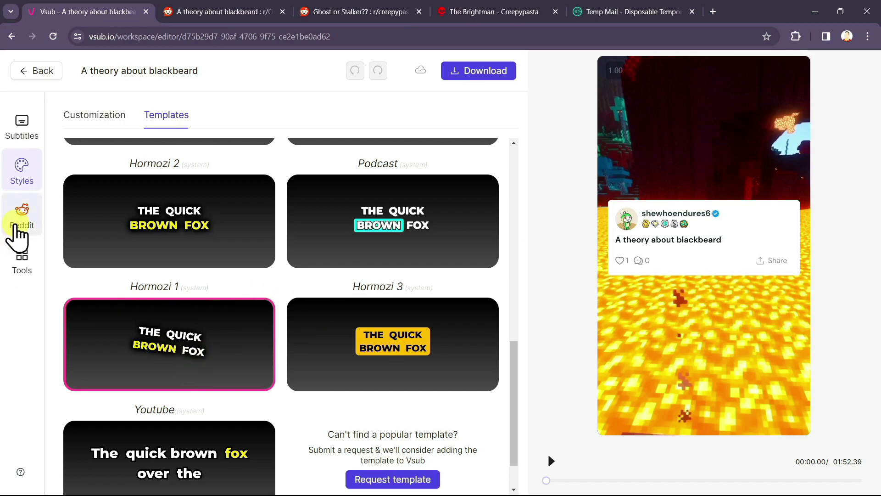
# Step: Open the Reddit settings and keep Matthew as the narrator voice
pyautogui.click(16, 228)
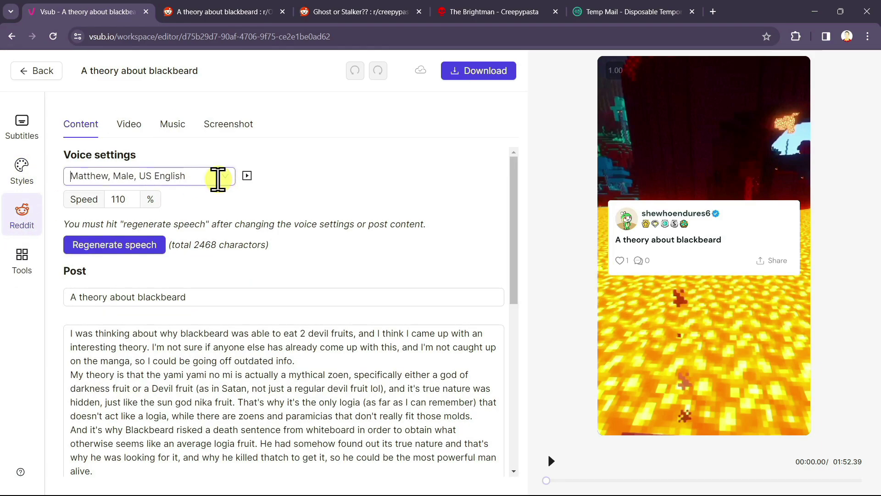
pyautogui.click(218, 179)
pyautogui.scroll(-1, 189, 275)
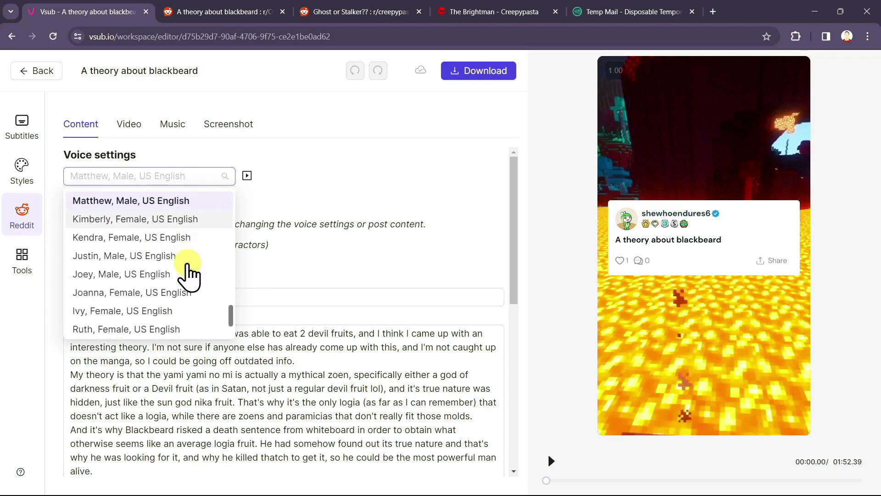
pyautogui.click(354, 153)
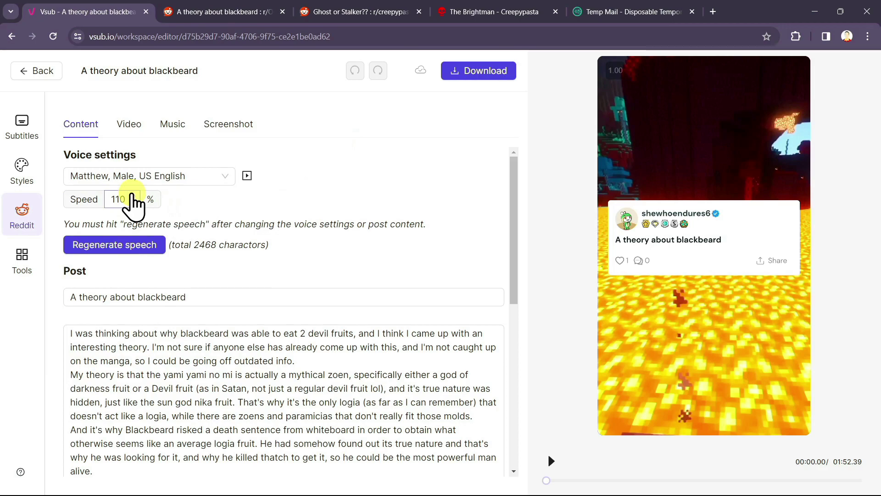
# Step: Review the post title and regenerate the voiceover with Matthew at 110% speed
pyautogui.scroll(-2, 262, 223)
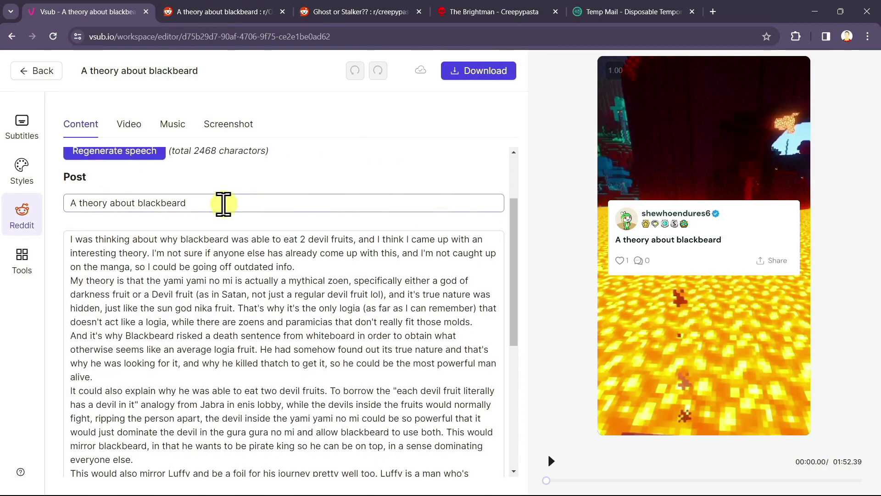
pyautogui.doubleClick(222, 203)
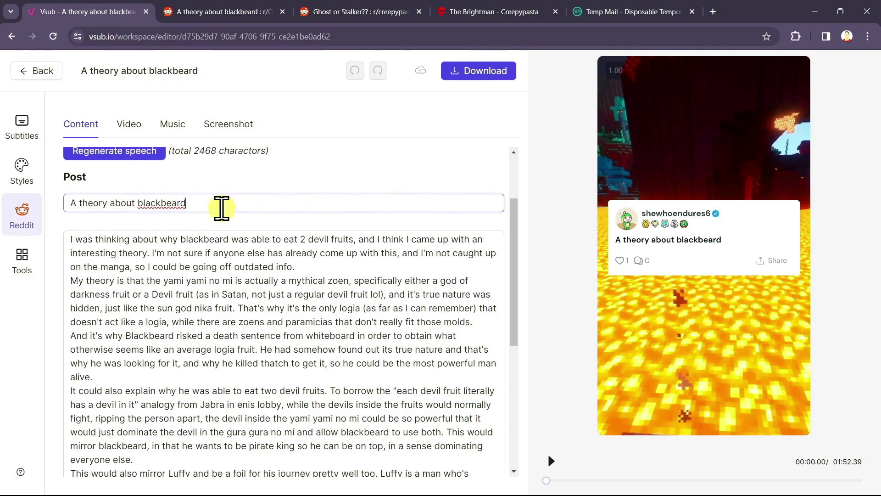
pyautogui.hotkey('ctrl', 'a')
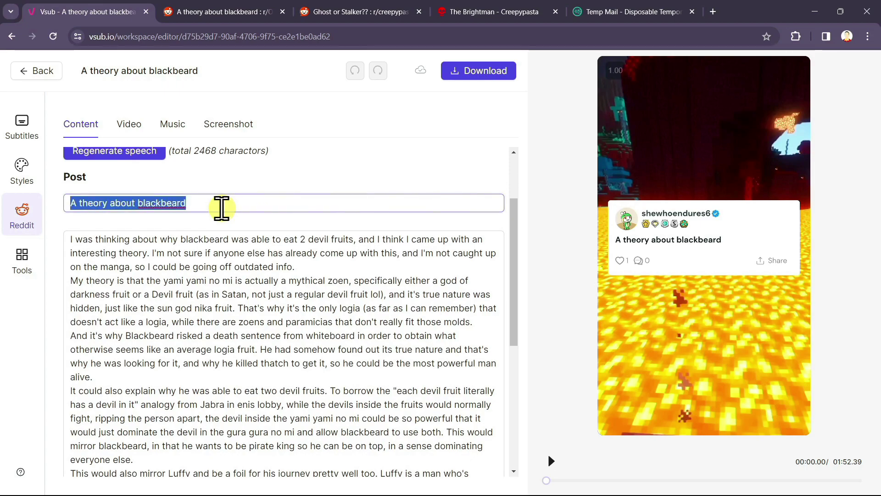
pyautogui.scroll(-5, 232, 296)
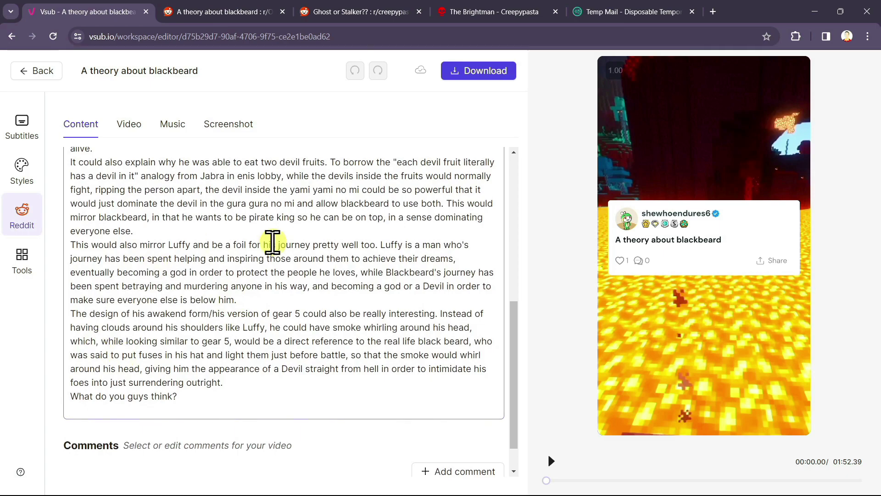
pyautogui.scroll(7, 197, 301)
pyautogui.tripleClick(200, 298)
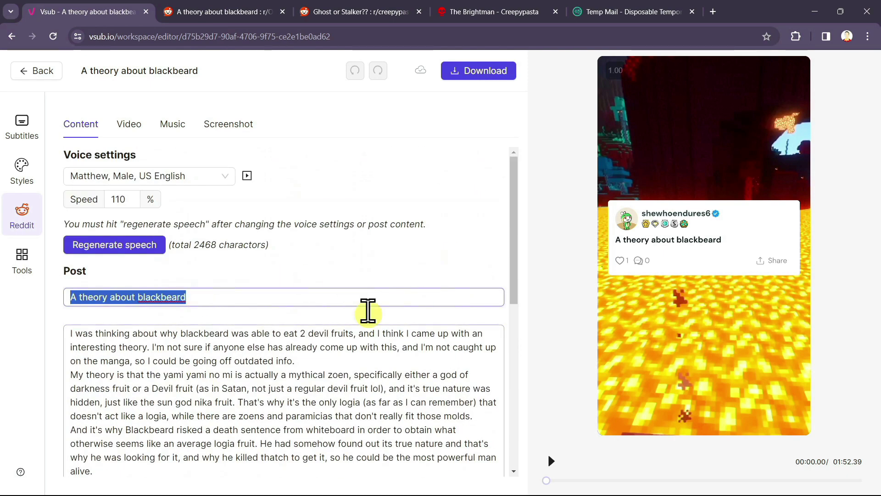
pyautogui.click(255, 290)
pyautogui.click(96, 244)
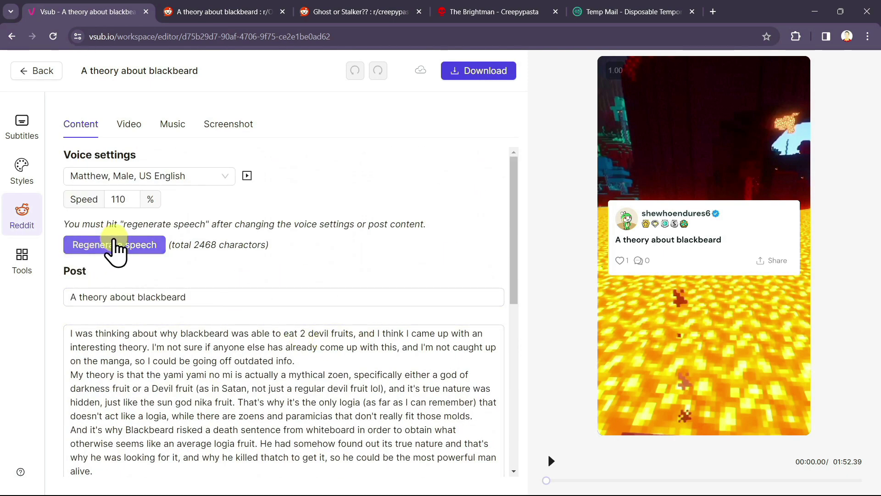
pyautogui.click(188, 297)
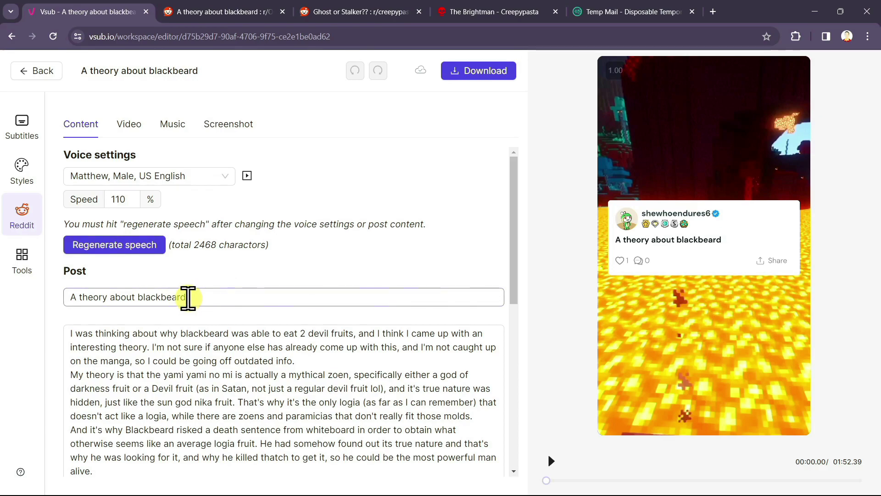
# Step: View the background video options, then the Music settings offering Innovation and Fallen down
pyautogui.click(129, 125)
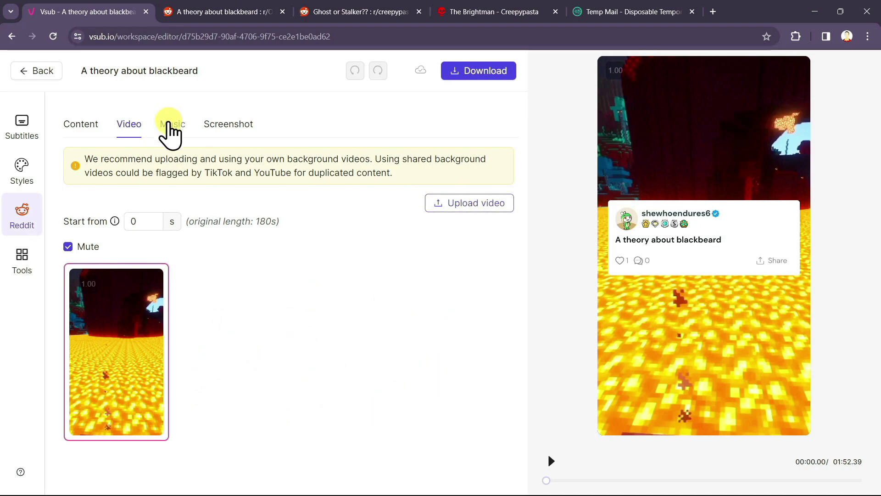
pyautogui.click(172, 125)
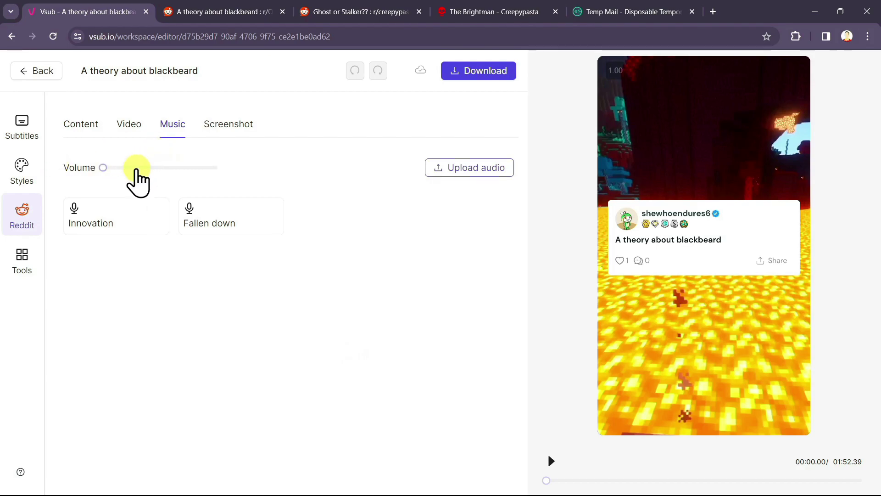
# Step: Scroll through the Screenshot tab's Content, Template and Position settings for the Reddit card
pyautogui.click(228, 131)
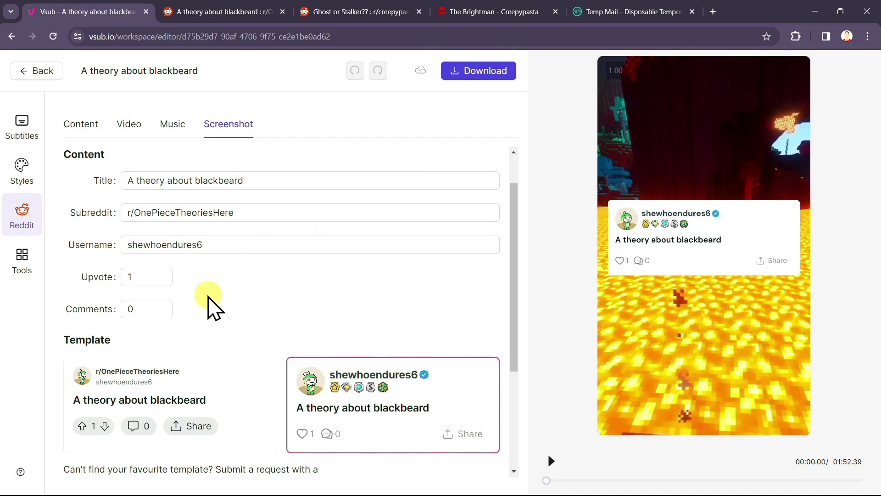
pyautogui.scroll(-1, 213, 305)
pyautogui.scroll(-2, 210, 296)
pyautogui.scroll(4, 167, 276)
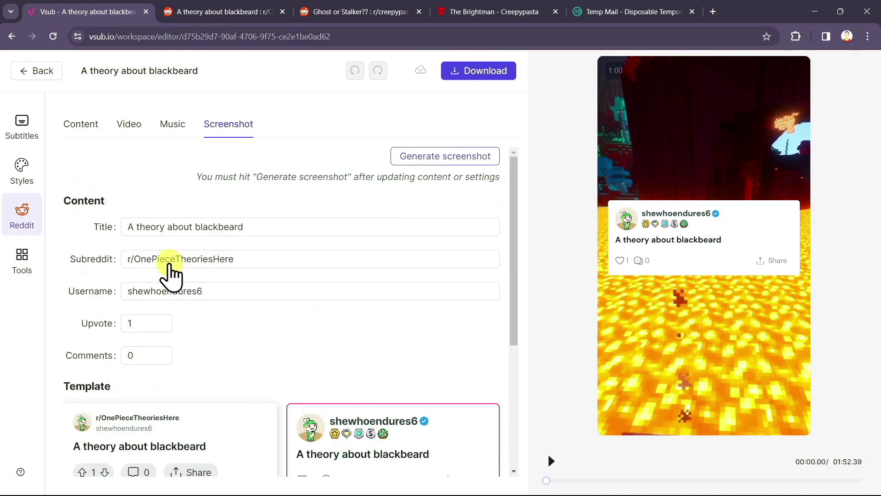
pyautogui.scroll(-4, 252, 385)
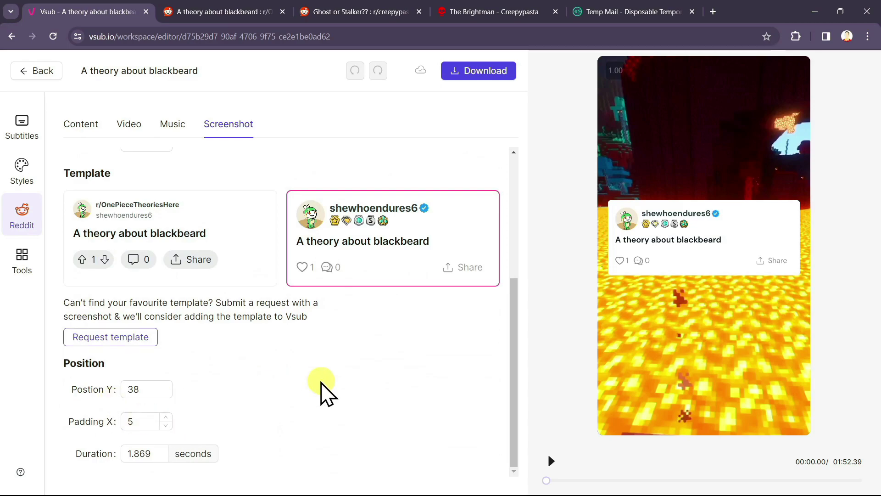
pyautogui.scroll(4, 320, 391)
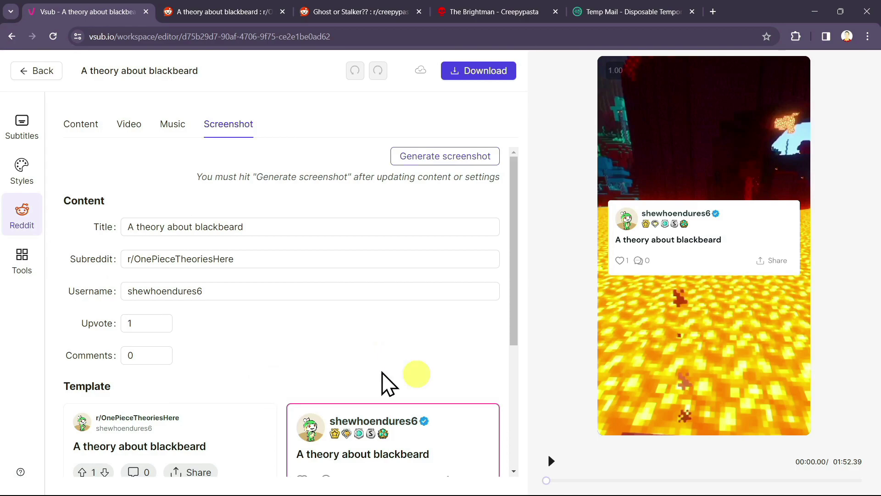
# Step: Pause the preview and drag the subtitles up to the middle of the video frame
pyautogui.click(551, 460)
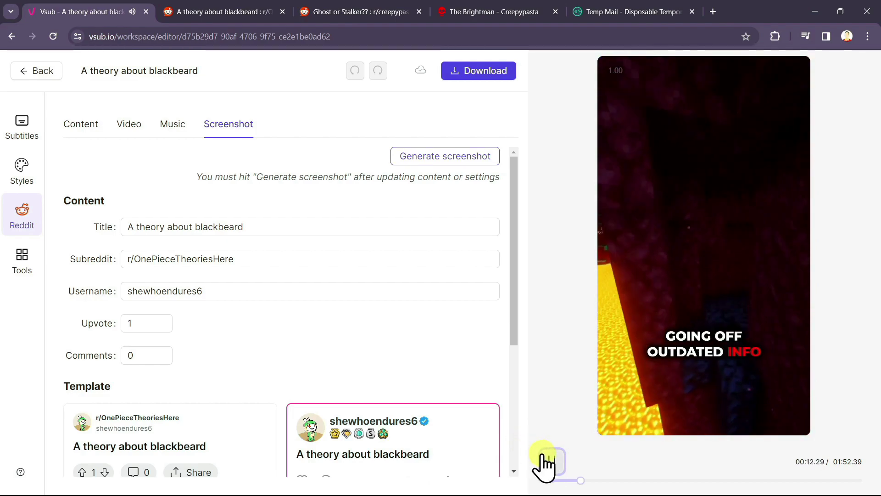
pyautogui.click(549, 462)
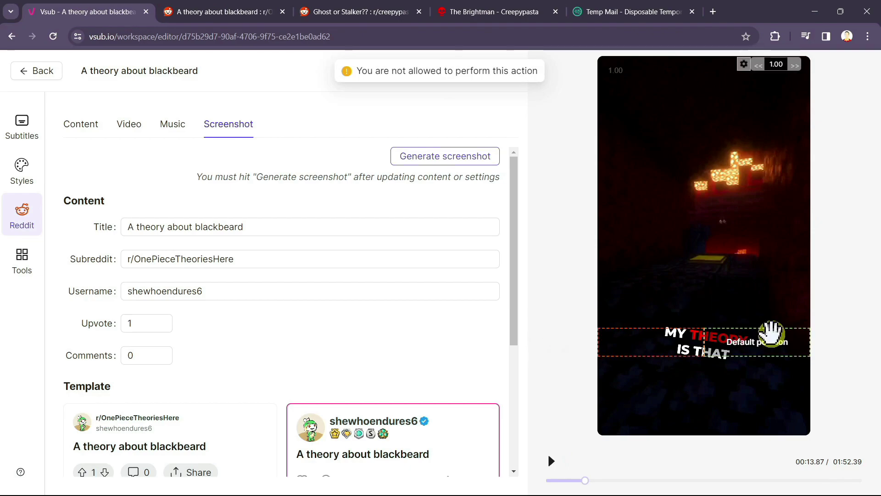
pyautogui.moveTo(771, 331); pyautogui.dragTo(763, 250)
pyautogui.click(763, 249)
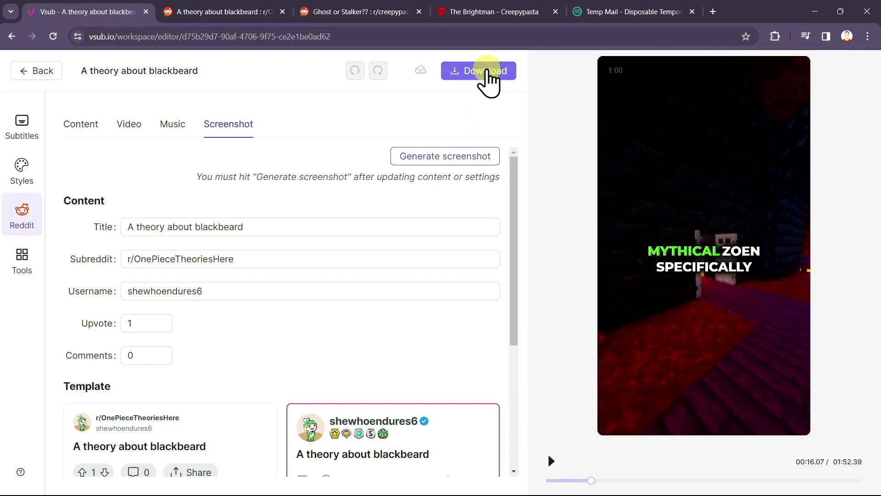
# Step: Render the 1:52 'A theory about blackbeard' video and download the file
pyautogui.click(488, 71)
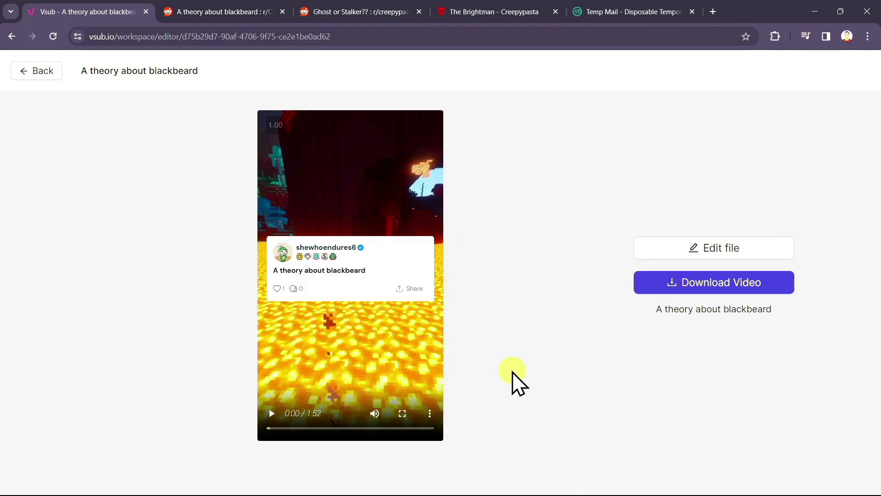
pyautogui.click(690, 294)
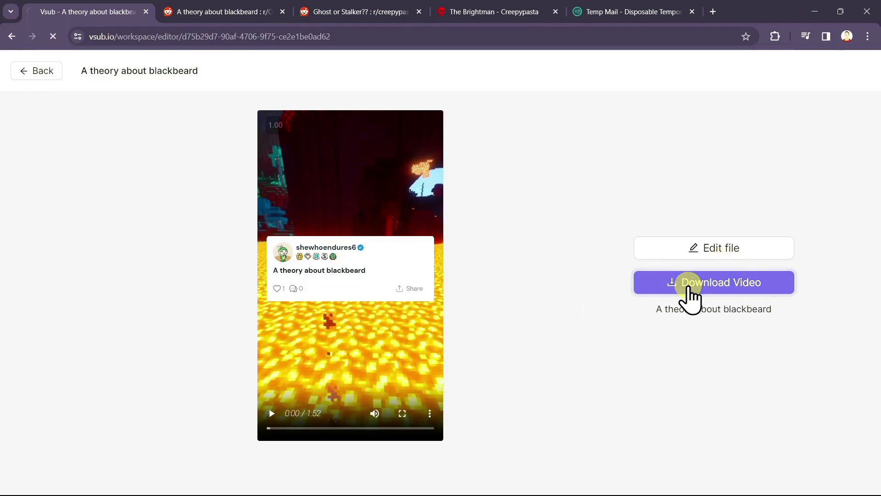
pyautogui.click(808, 34)
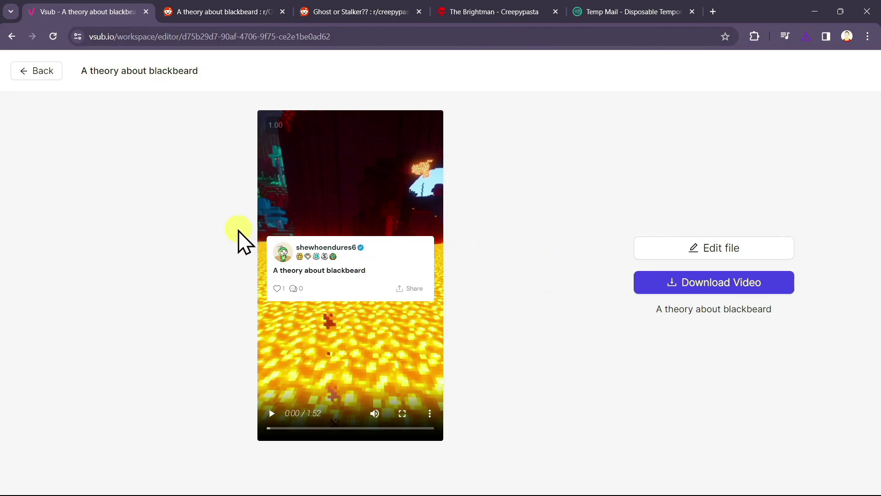
# Step: Return to the files workspace, open Pricing, and compare lifetime, monthly and annual plan prices
pyautogui.click(40, 73)
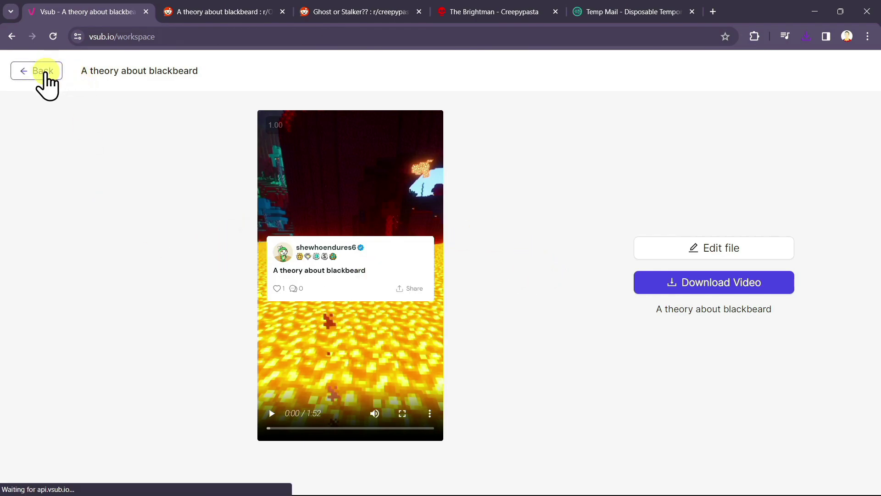
pyautogui.click(337, 82)
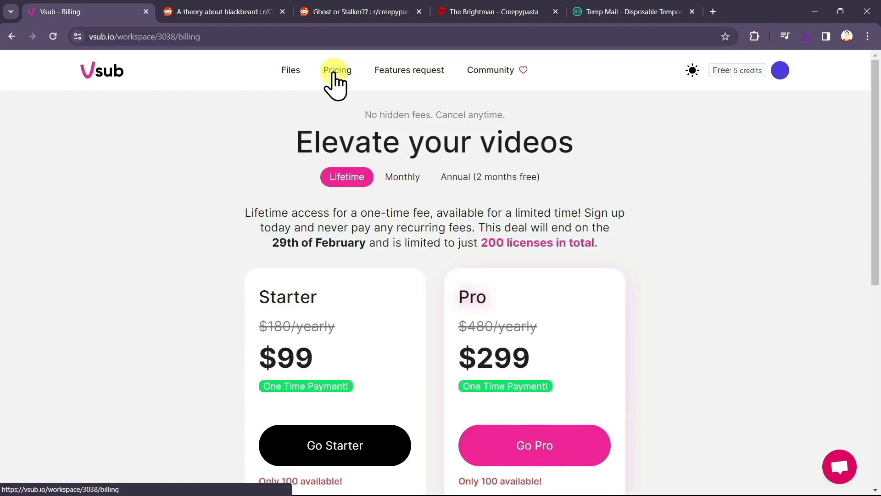
pyautogui.click(359, 180)
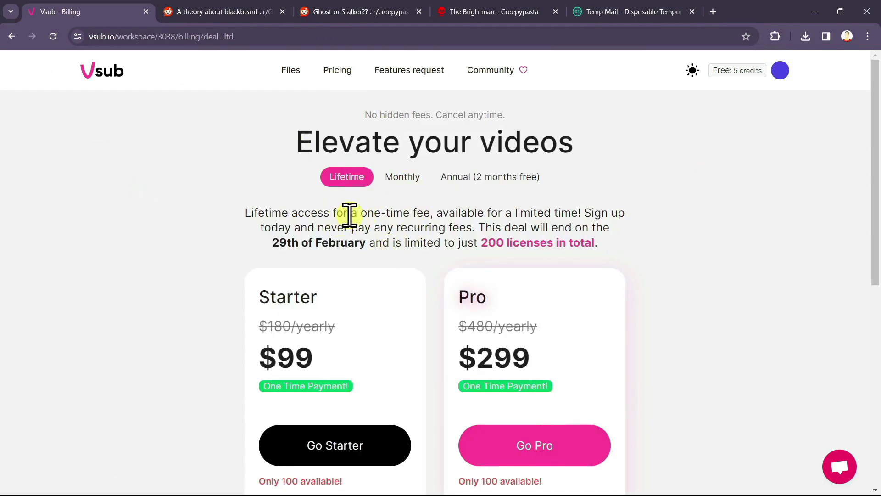
pyautogui.click(390, 183)
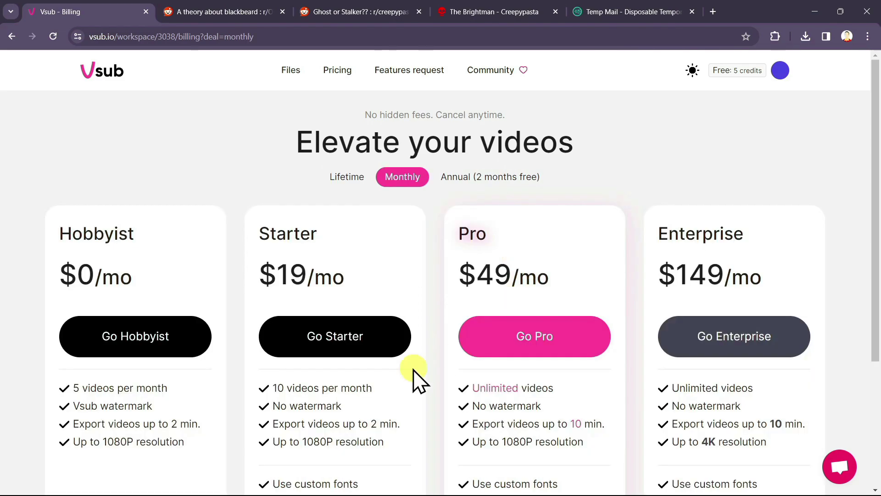
pyautogui.click(464, 176)
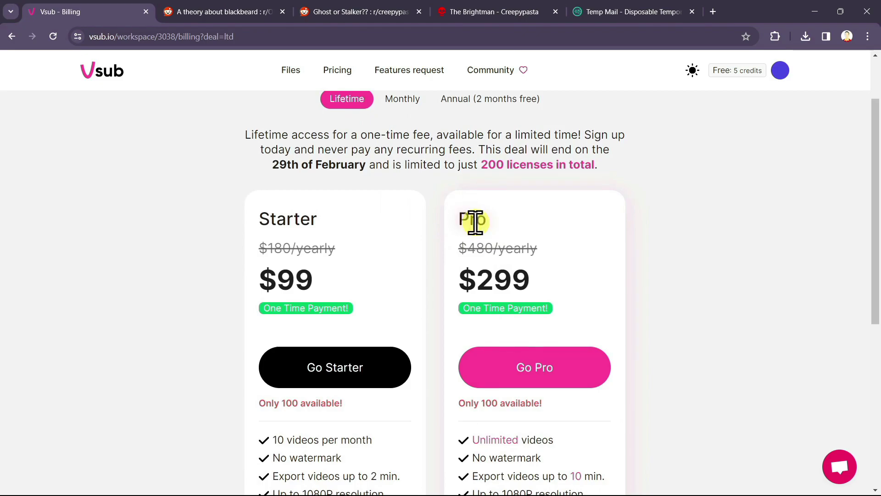
# Step: Highlight the Pro plan's $299 lifetime price and scroll through the plan features
pyautogui.moveTo(475, 283); pyautogui.dragTo(529, 281)
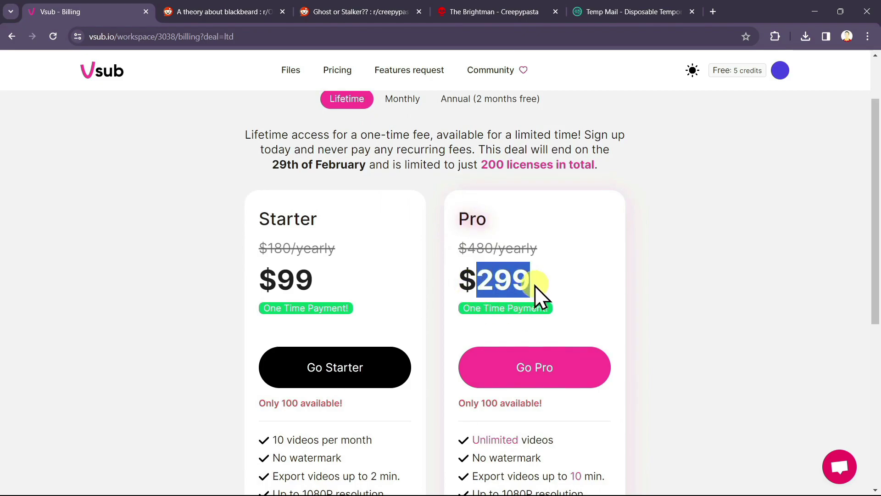
pyautogui.click(509, 281)
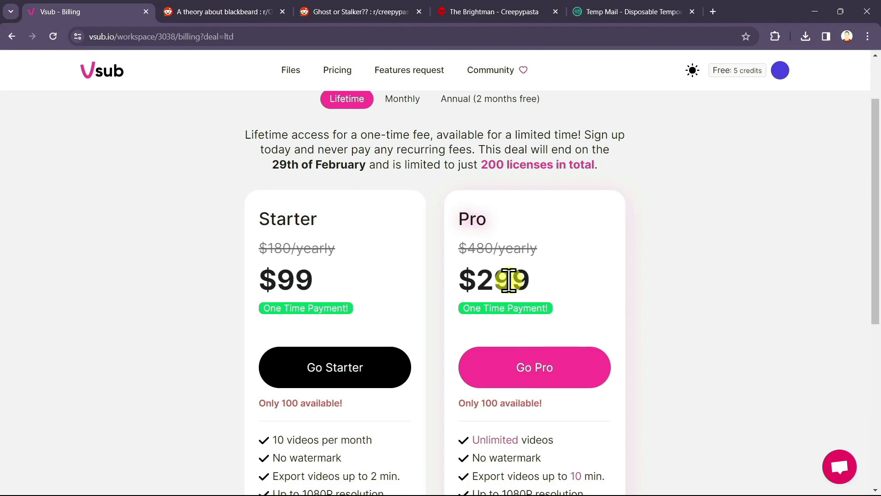
pyautogui.scroll(-2, 509, 280)
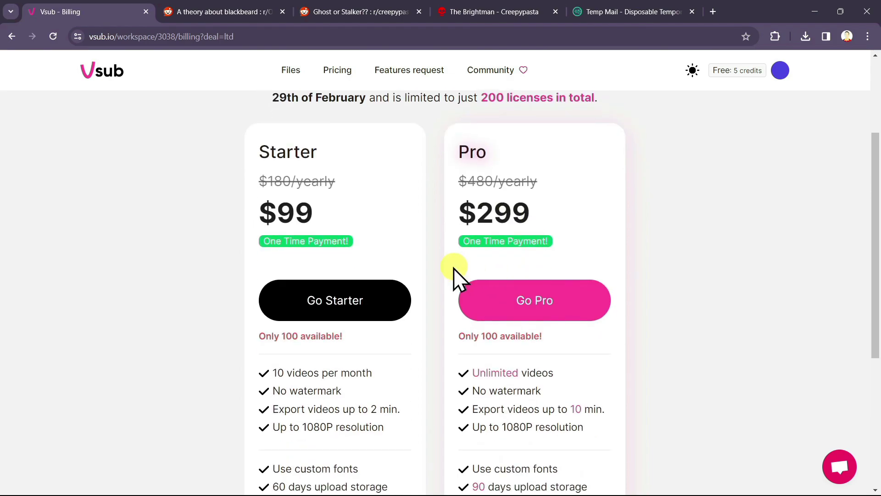
pyautogui.scroll(-1, 468, 279)
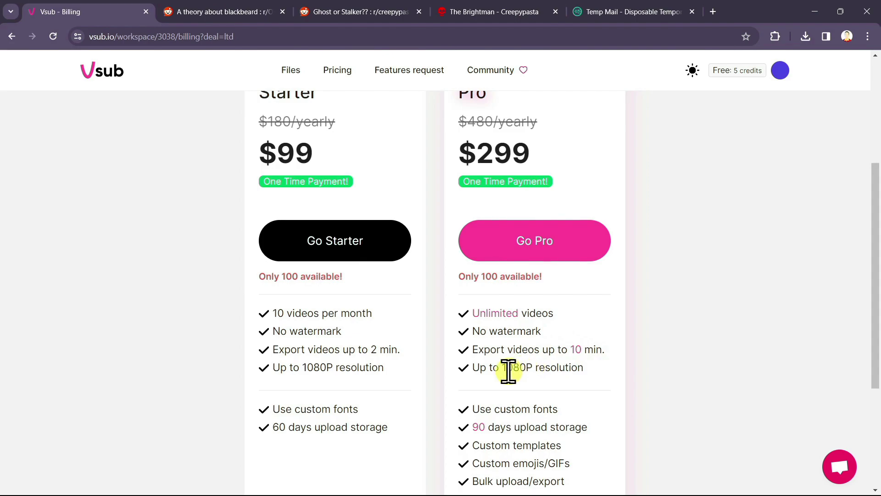
pyautogui.scroll(-1, 509, 371)
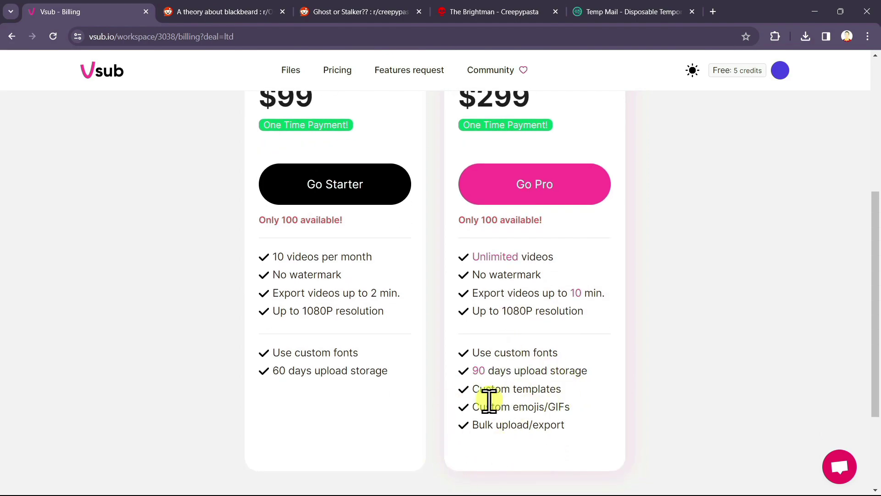
pyautogui.scroll(2, 491, 429)
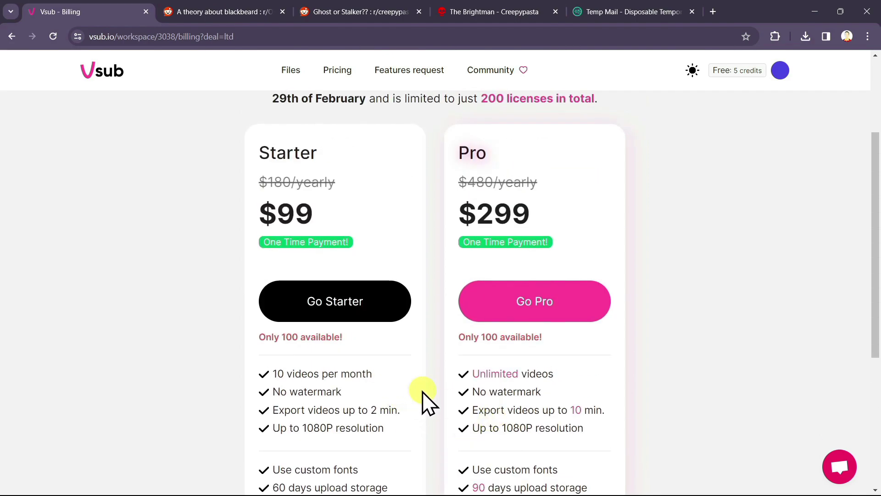
pyautogui.scroll(2, 433, 349)
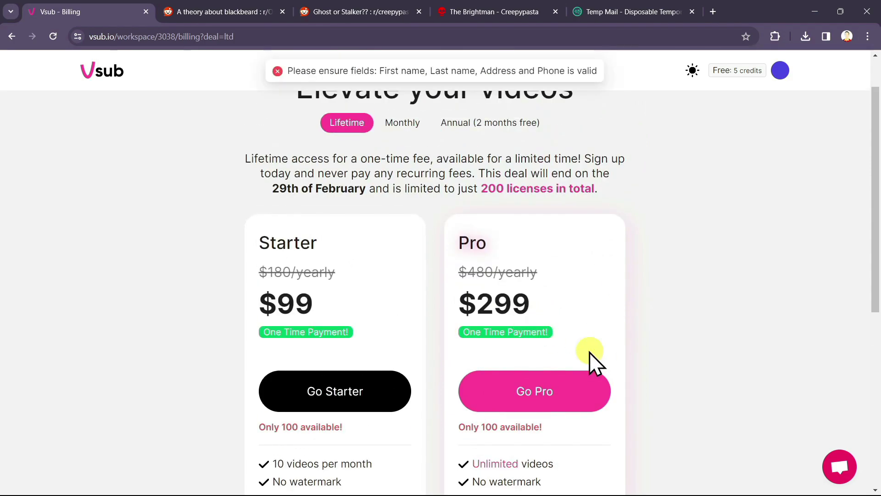
# Step: Start the Pro plan checkout and apply discount code TECHPROMISE
pyautogui.click(534, 388)
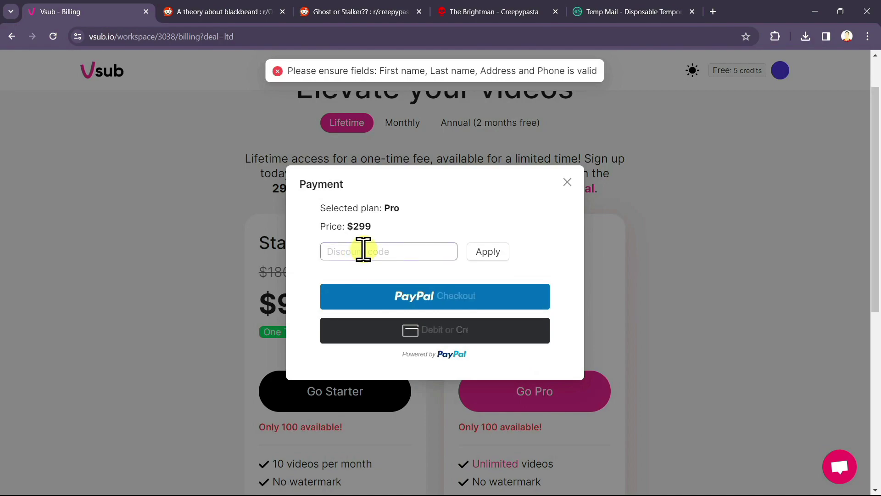
pyautogui.click(364, 251)
pyautogui.write('TECHPROMISE')
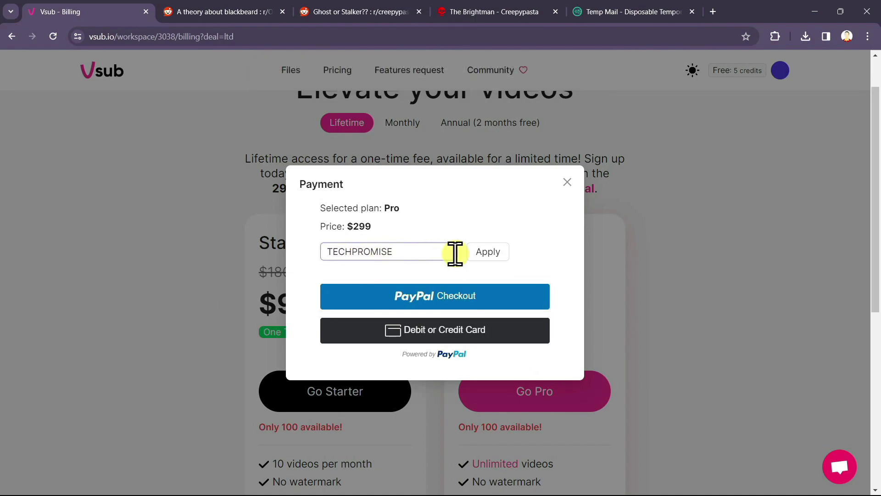
pyautogui.click(504, 255)
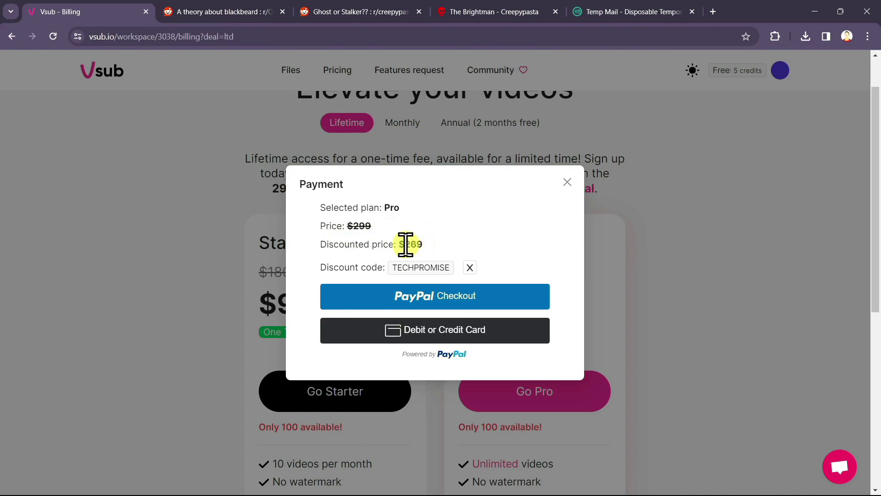
# Step: Highlight the discounted $269 price line in the payment dialog
pyautogui.moveTo(405, 245); pyautogui.dragTo(438, 247)
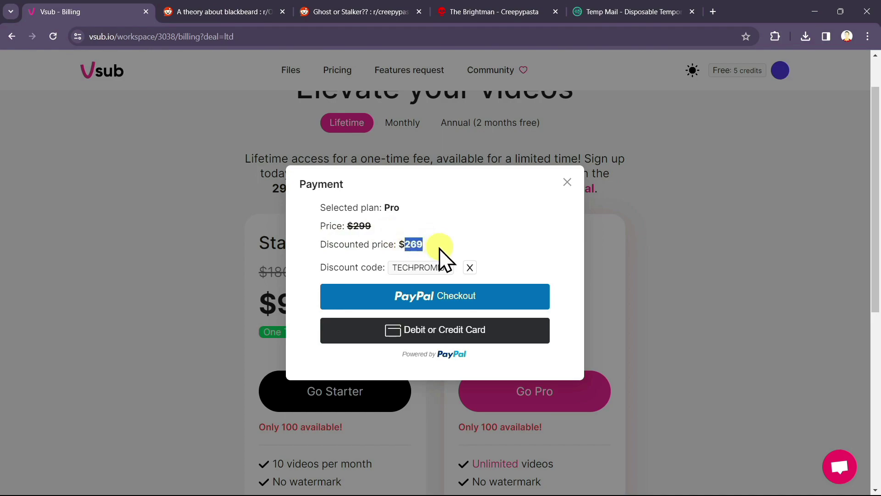
pyautogui.tripleClick(415, 244)
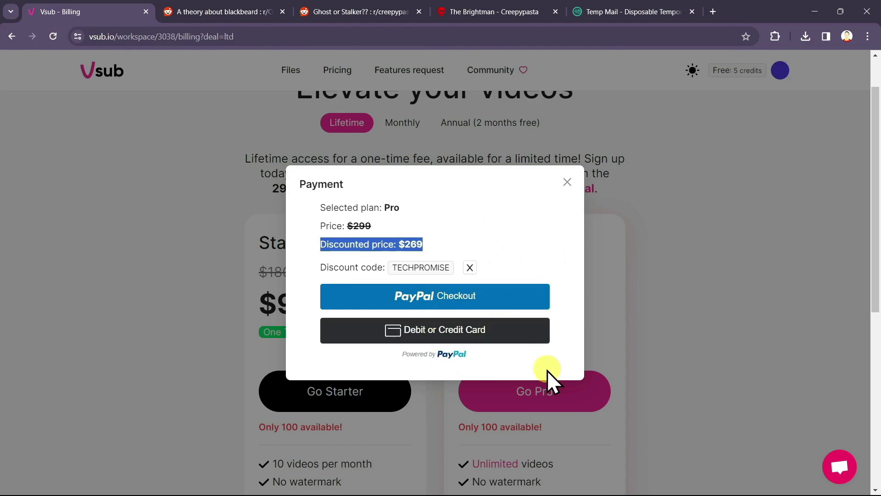
pyautogui.click(503, 371)
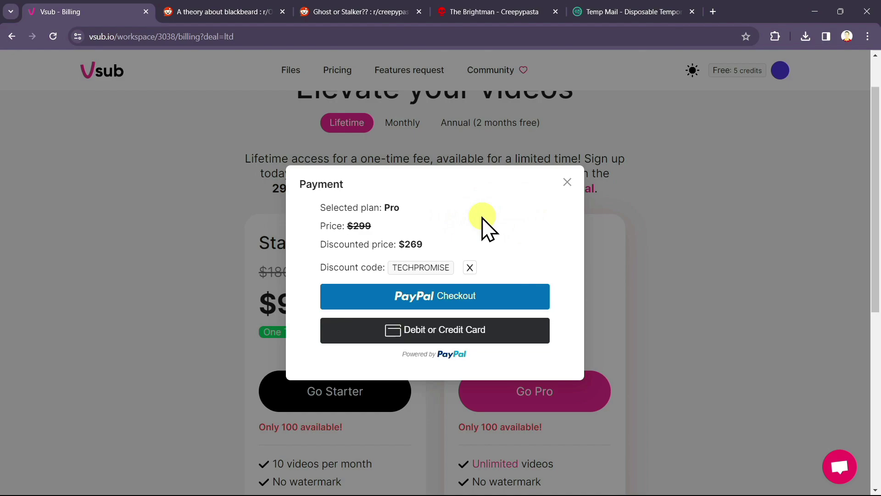